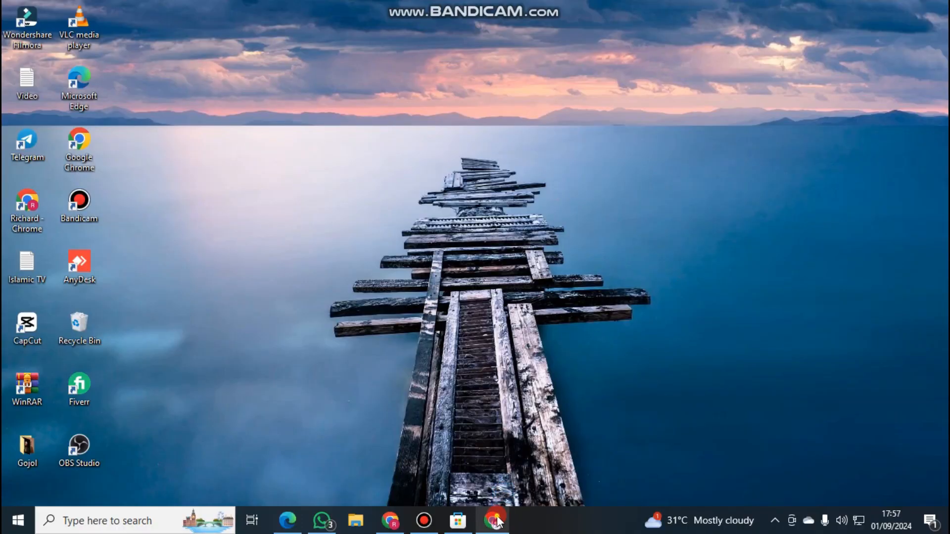
Switch to Chrome, open the Resume Ground site from the search results, and bring up its resume creation form past the ad
click(494, 520)
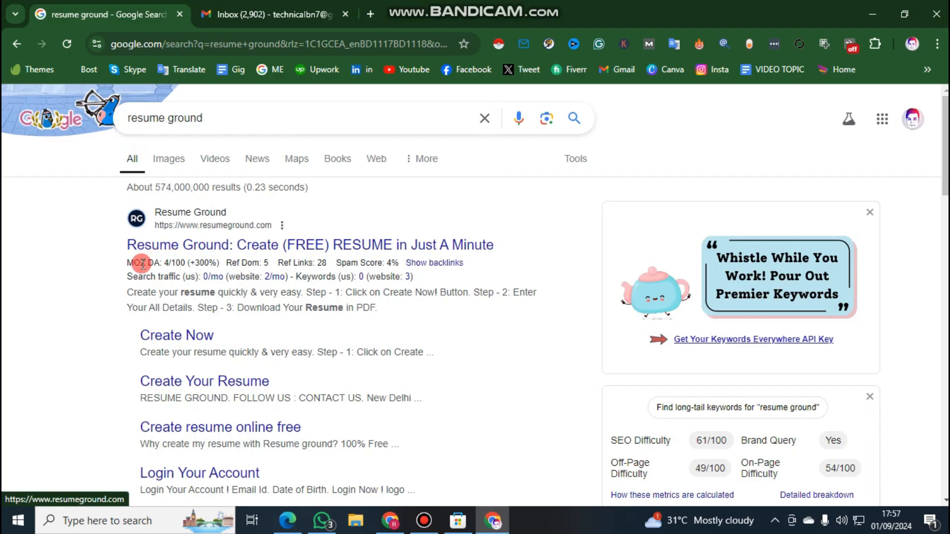
click(153, 245)
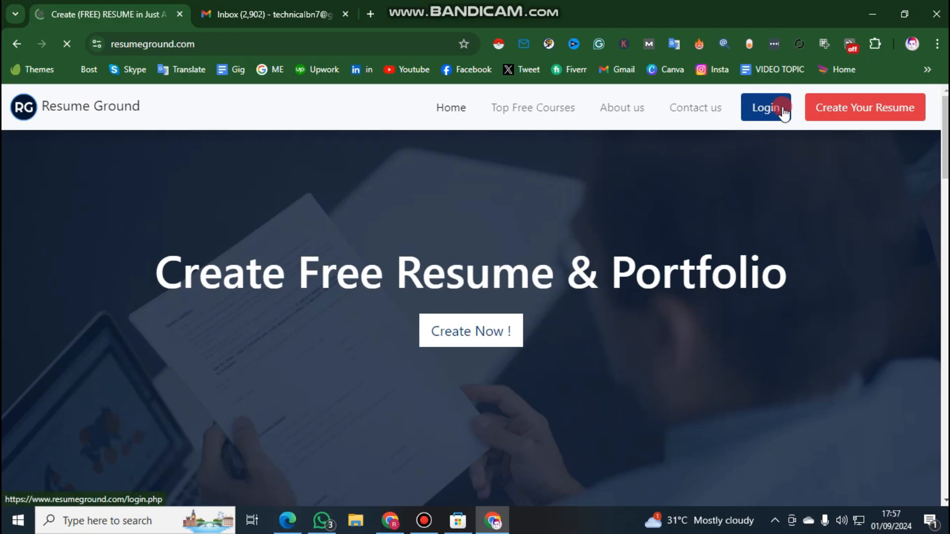
click(453, 341)
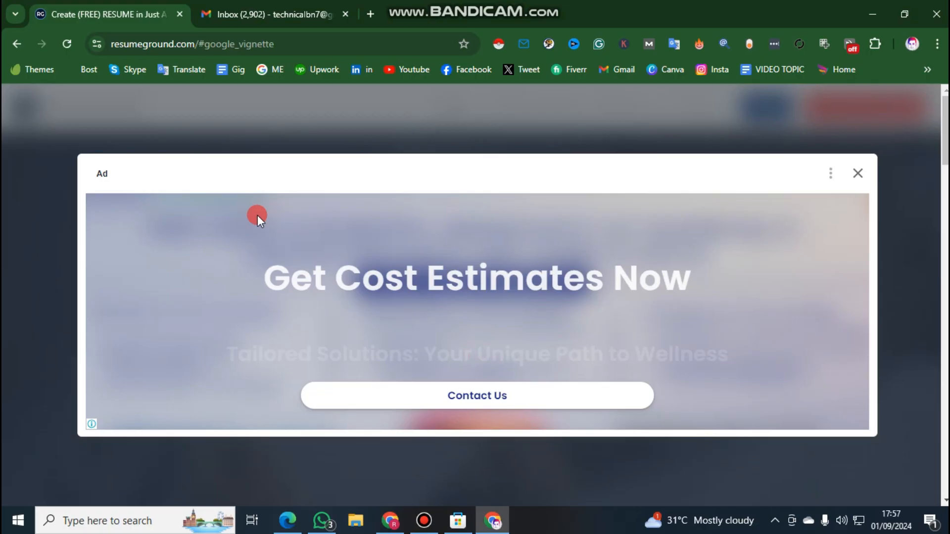
click(855, 175)
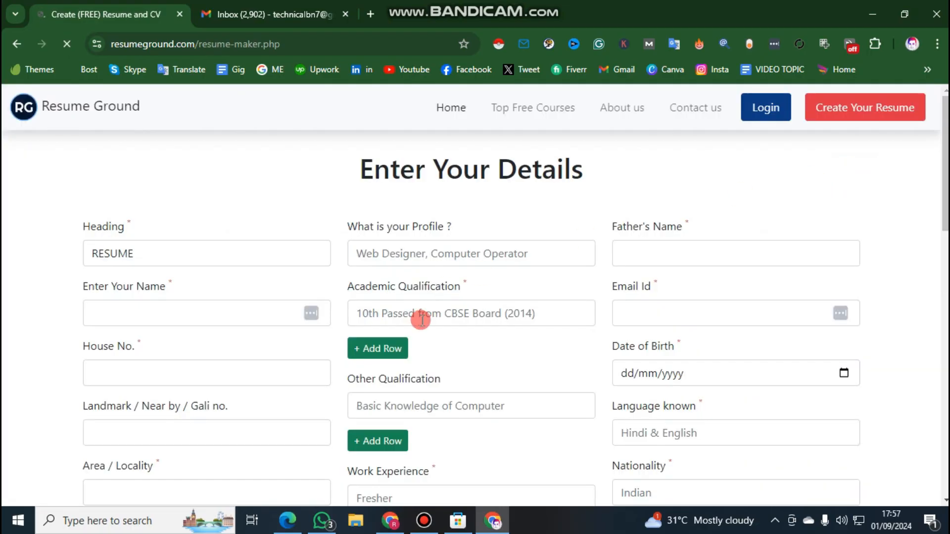
Reload the resume creation form and set its heading to CURRICULUM VITAE
scroll(426, 321, down, 5)
scroll(433, 324, up, 5)
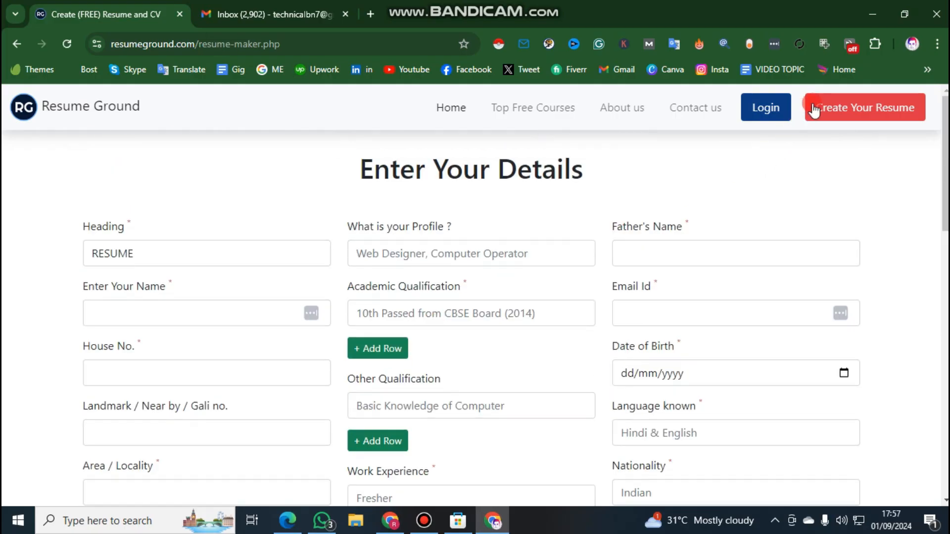
click(827, 113)
scroll(329, 293, down, 2)
scroll(328, 293, up, 1)
scroll(328, 293, up, 1)
click(220, 253)
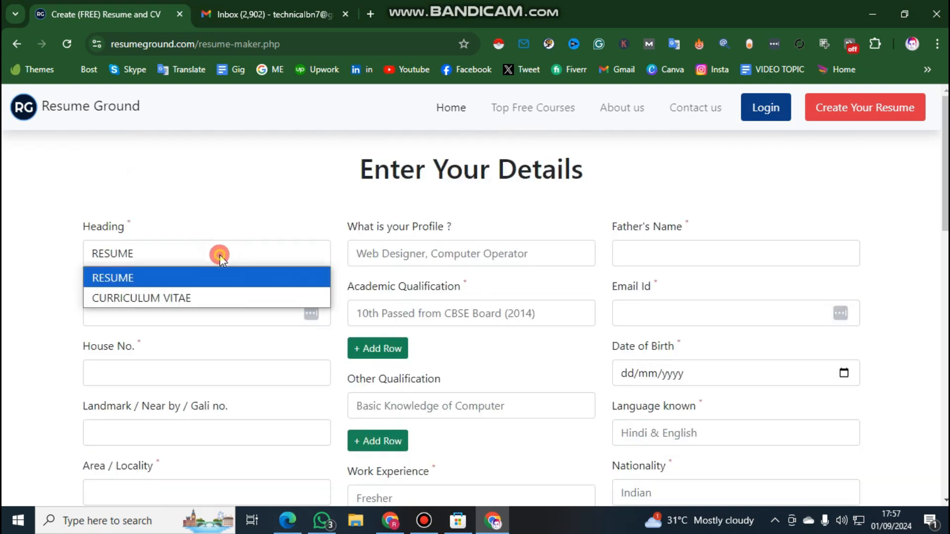
click(218, 298)
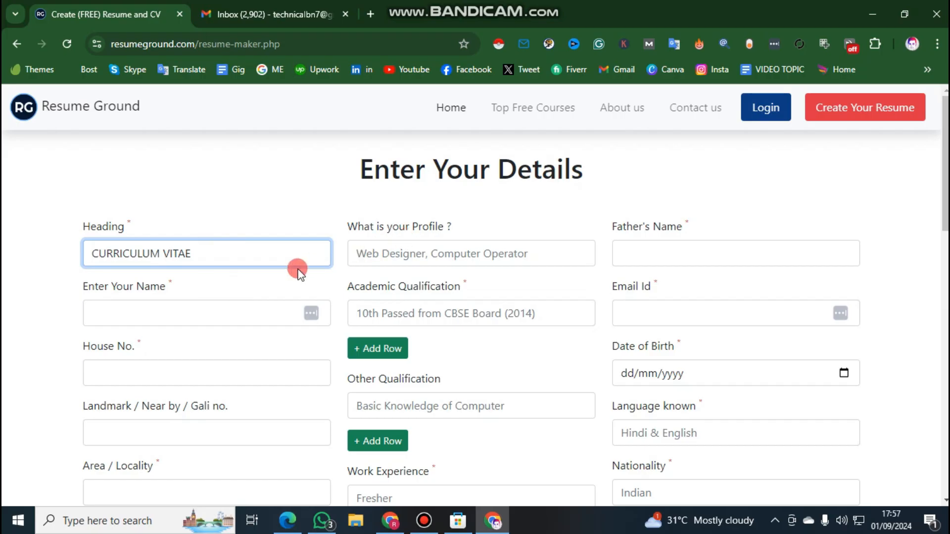
Fill in the name and contact details from the first saved autofill entry and enter "Digital marketer" as the profile
click(206, 309)
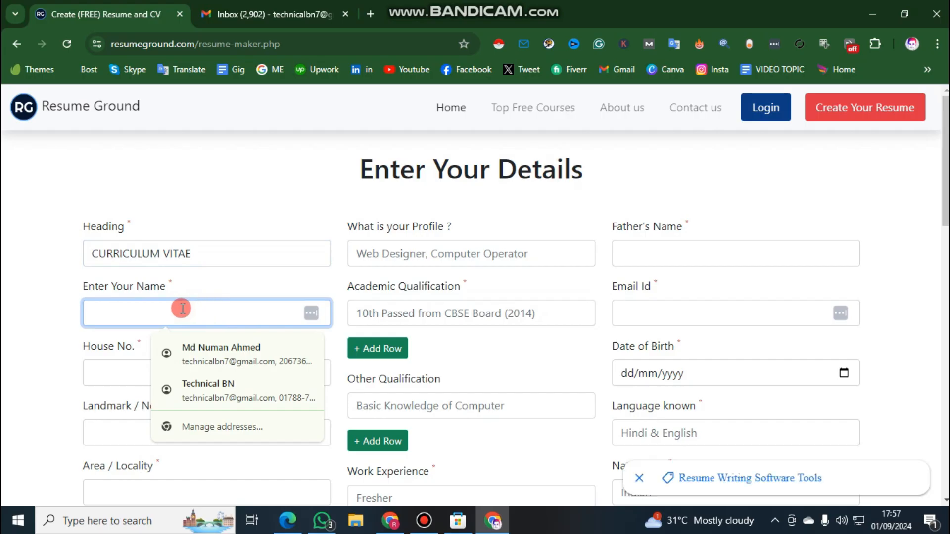
click(170, 351)
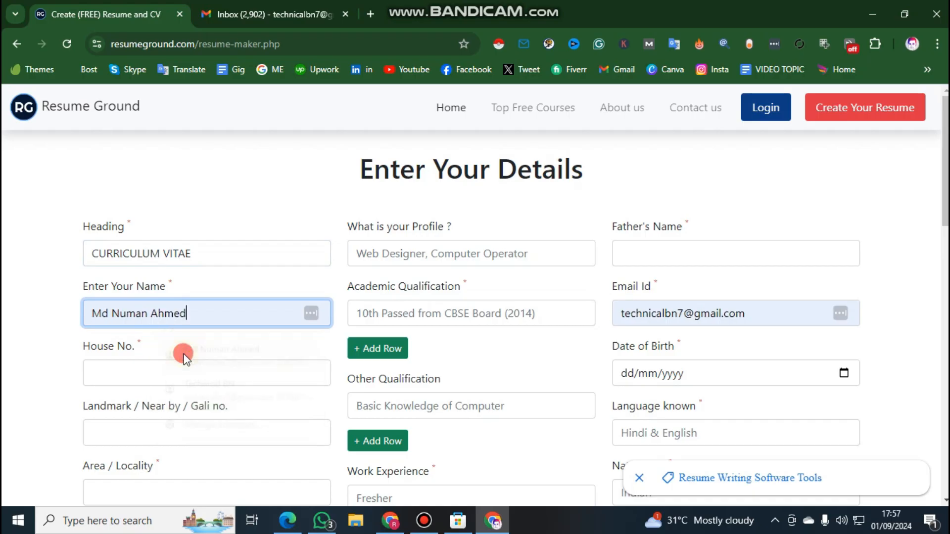
click(434, 254)
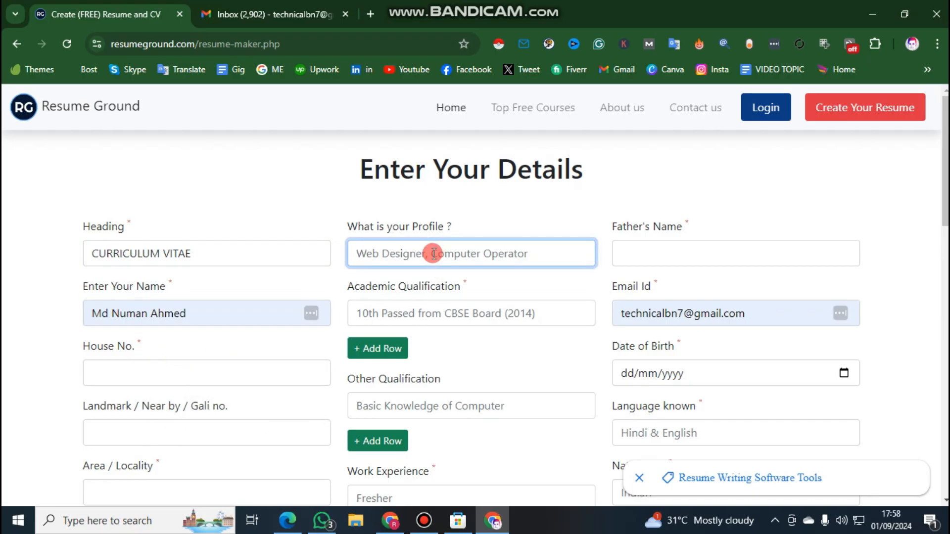
text(Digital marketer)
Fill in the house number, the landmark or lane number, and the area or locality of the address
scroll(319, 334, down, 1)
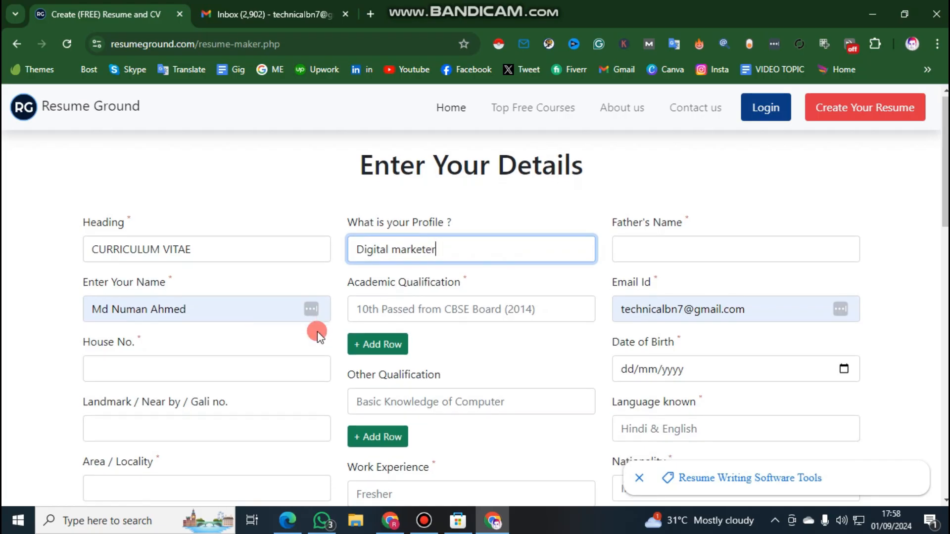
click(147, 304)
click(43, 316)
click(104, 307)
text(10)
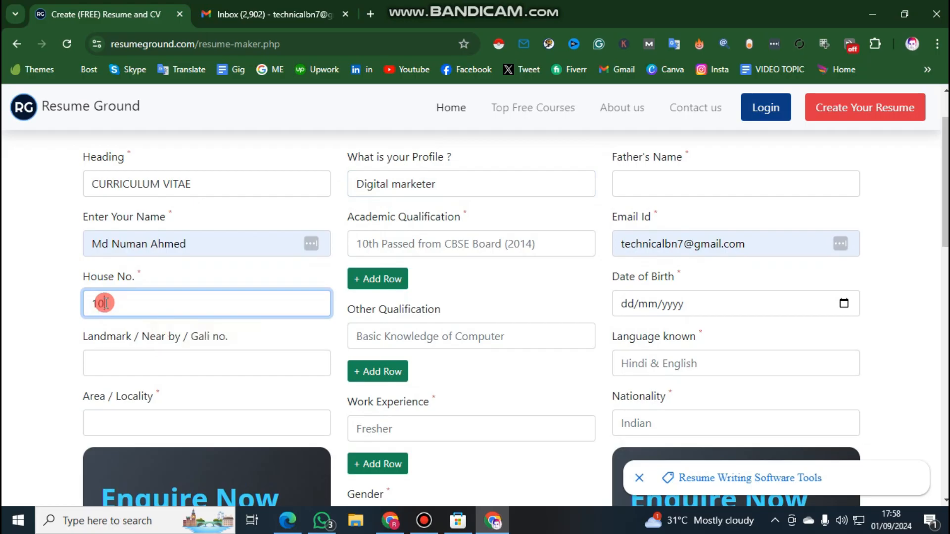
click(117, 354)
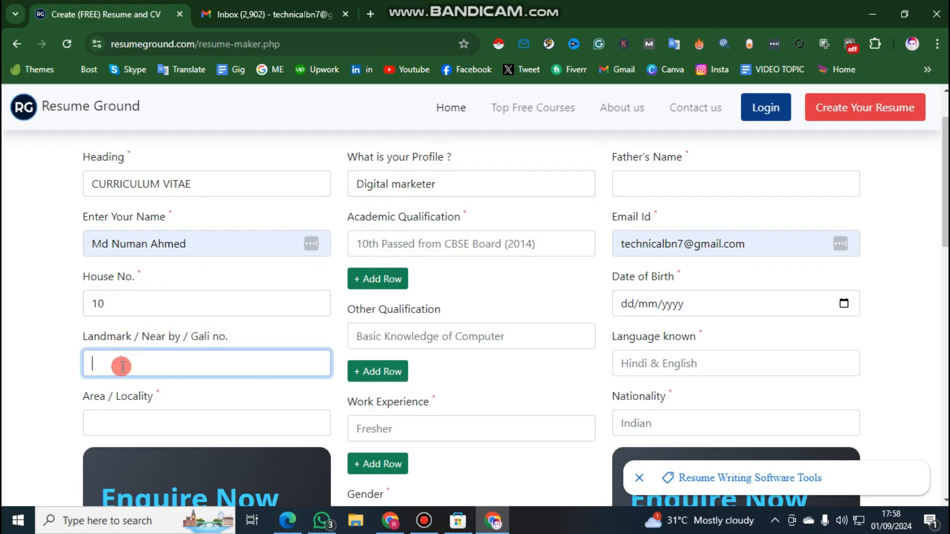
text(15)
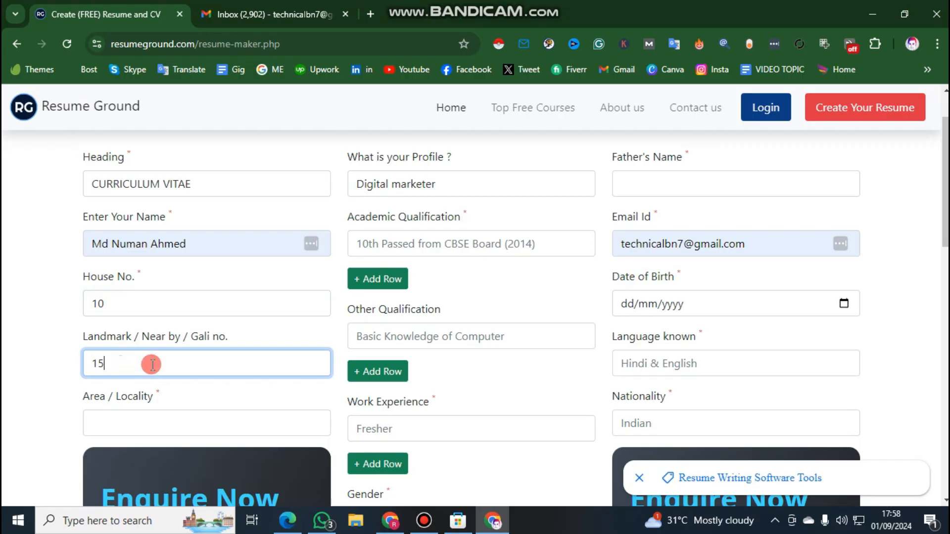
scroll(186, 321, down, 3)
click(182, 288)
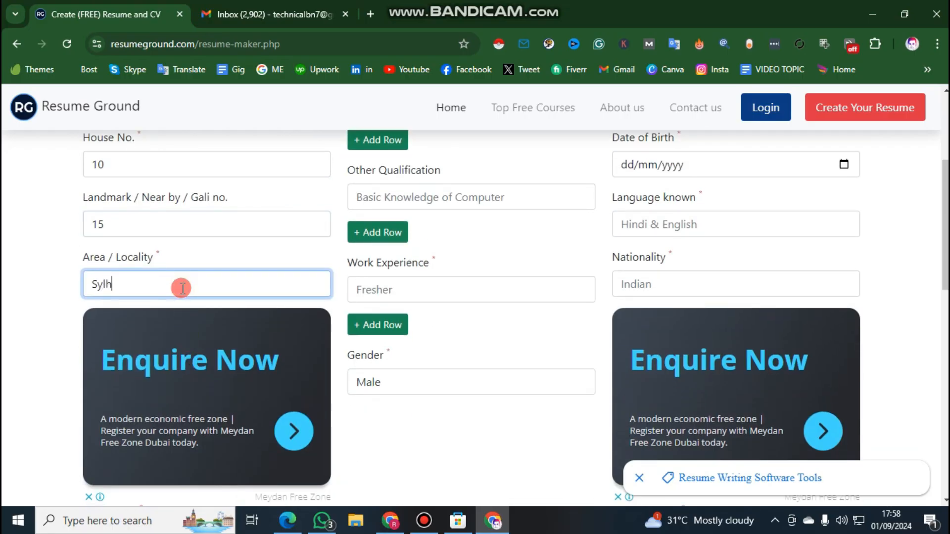
Replace the autofilled state or city and the postal pincode with the applicant's own address values
scroll(182, 288, down, 5)
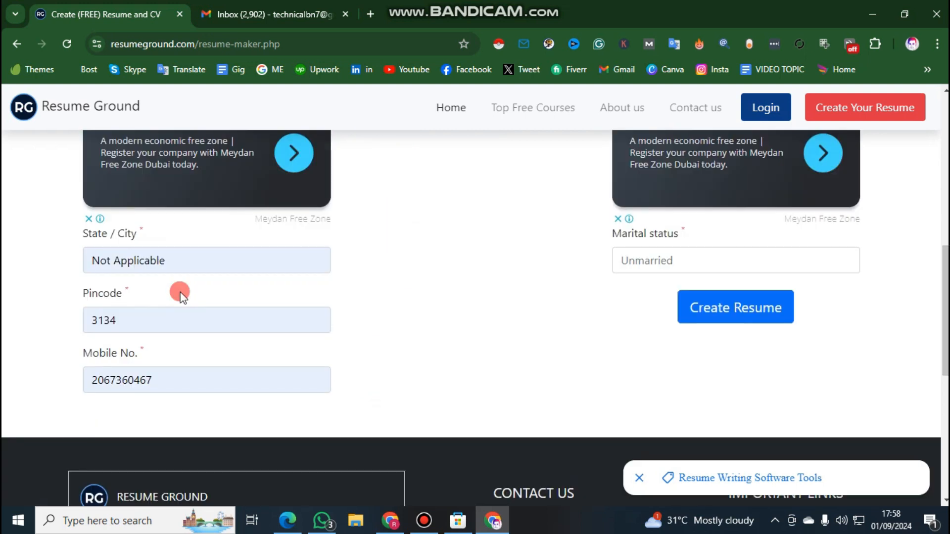
click(150, 261)
key(ctrl+a)
text(s)
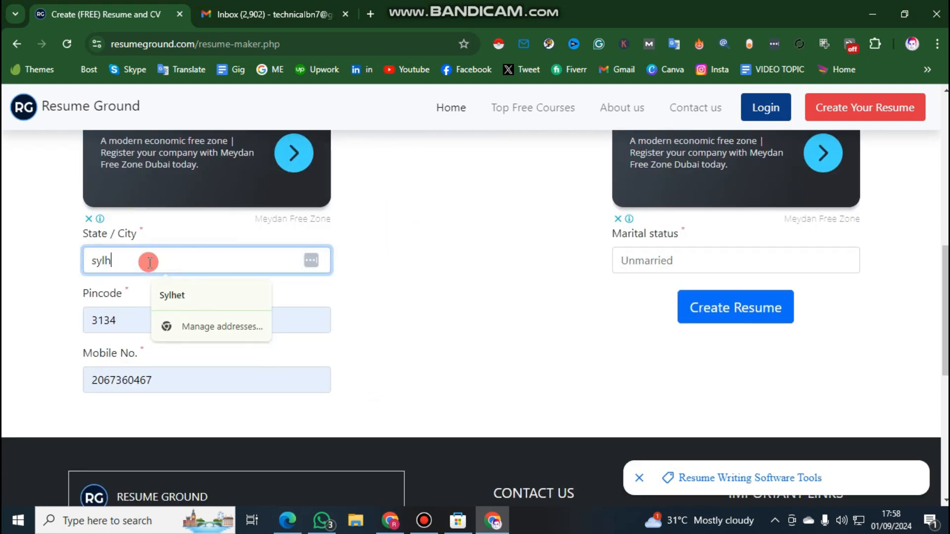
click(94, 319)
drag(97, 320, 159, 319)
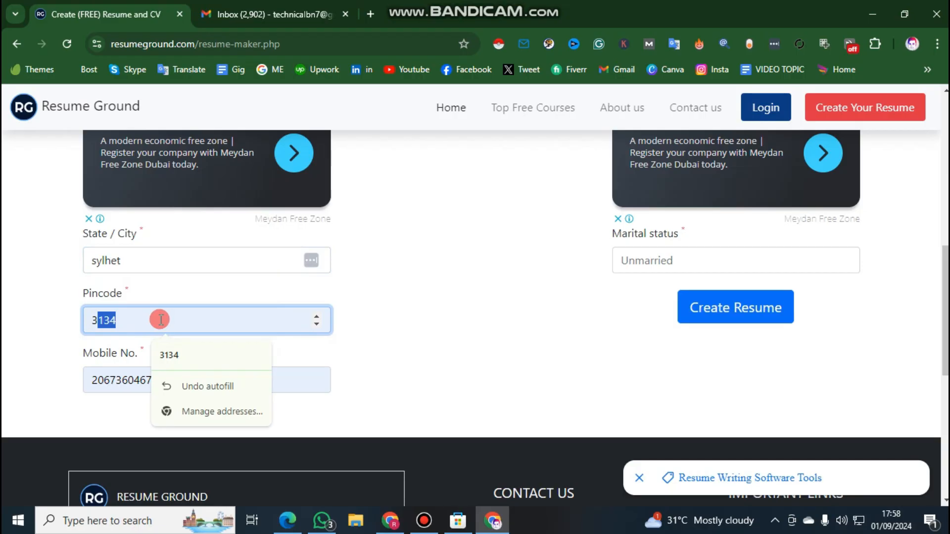
text(000)
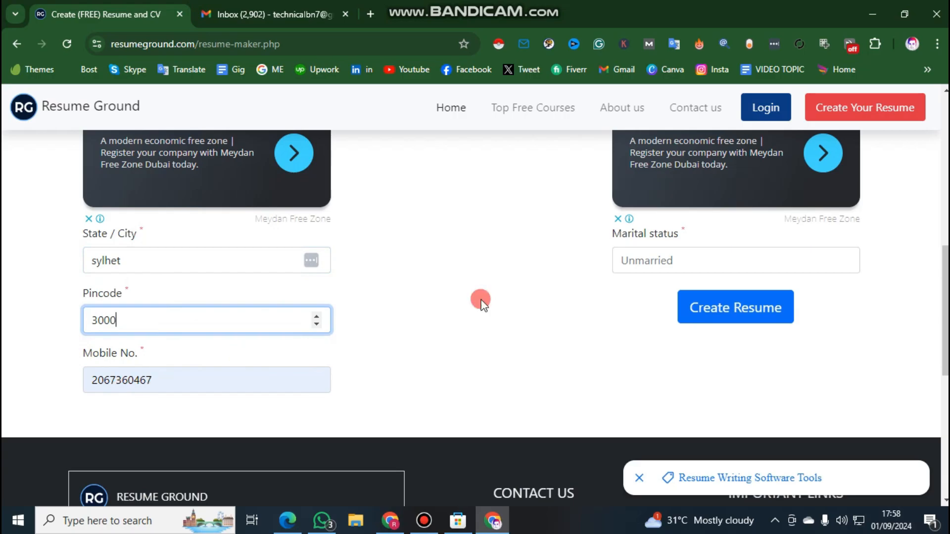
Enter "ssc 2017" as the academic qualification, adding two extra qualification rows and removing them unused
scroll(529, 287, up, 5)
scroll(303, 292, down, 6)
scroll(170, 236, up, 5)
scroll(178, 231, down, 5)
scroll(166, 322, up, 1)
scroll(475, 229, up, 10)
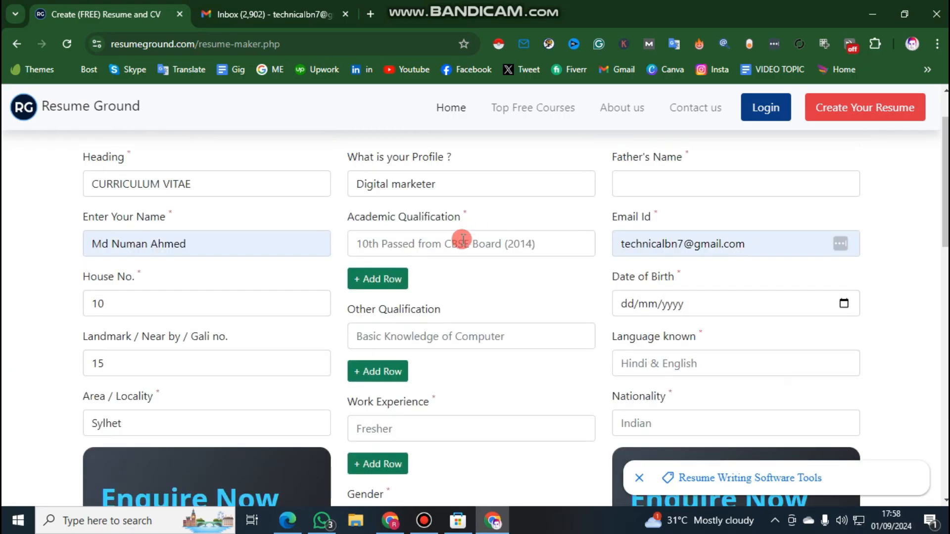
click(428, 313)
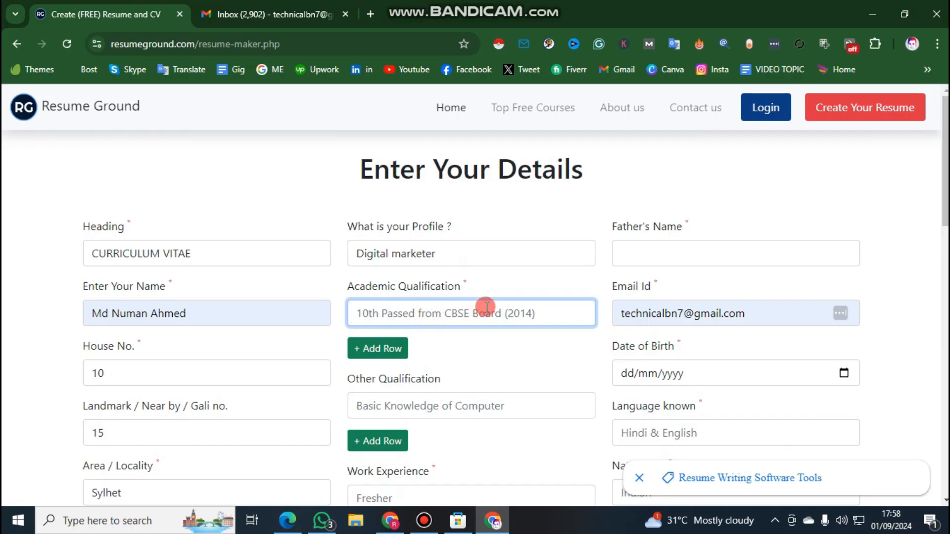
click(390, 348)
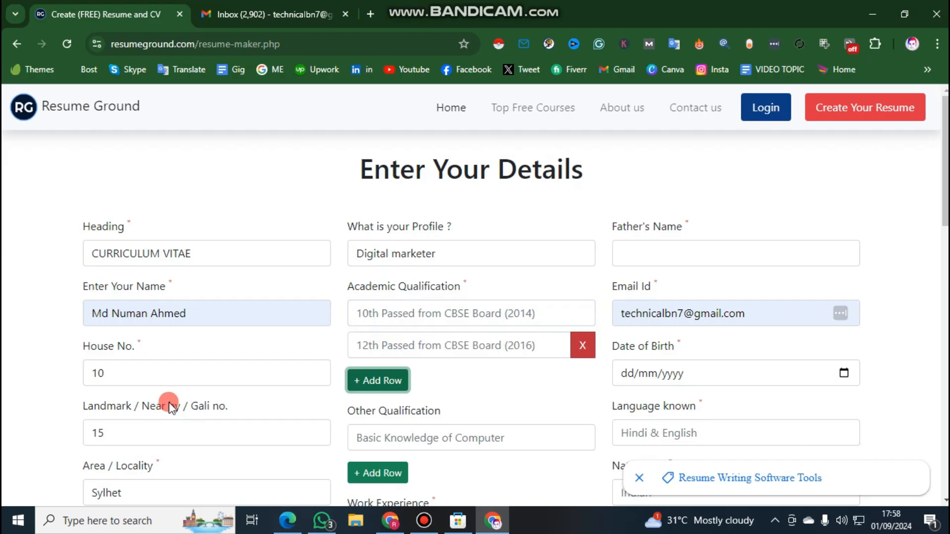
click(376, 381)
click(392, 324)
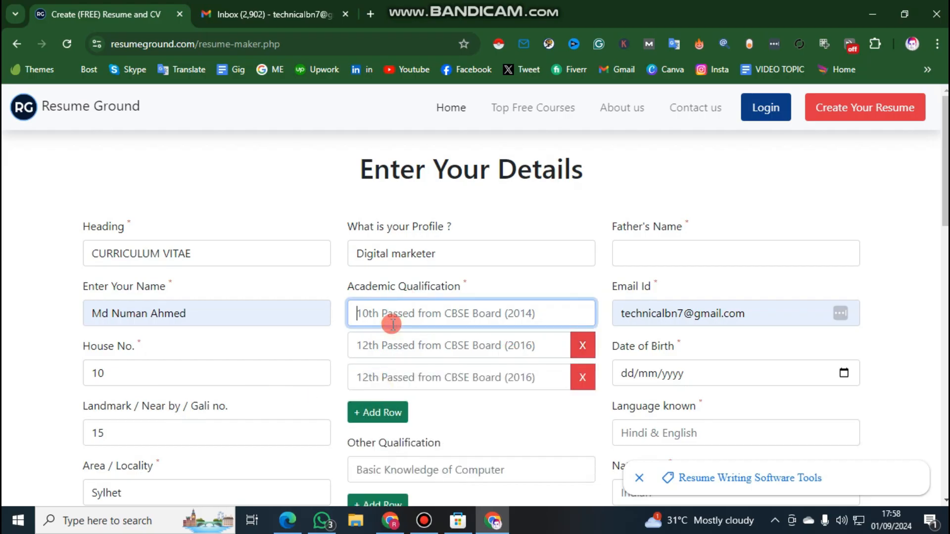
text(ssc 2017)
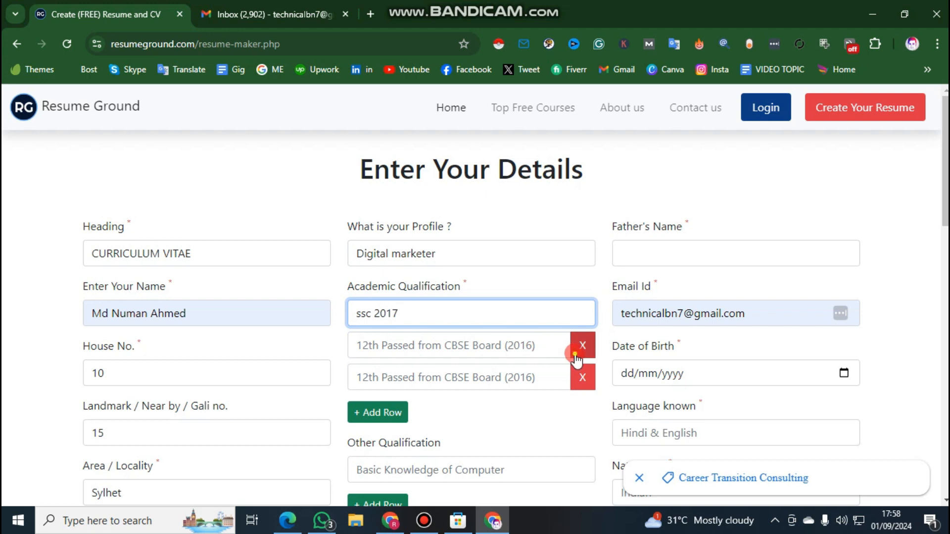
click(575, 354)
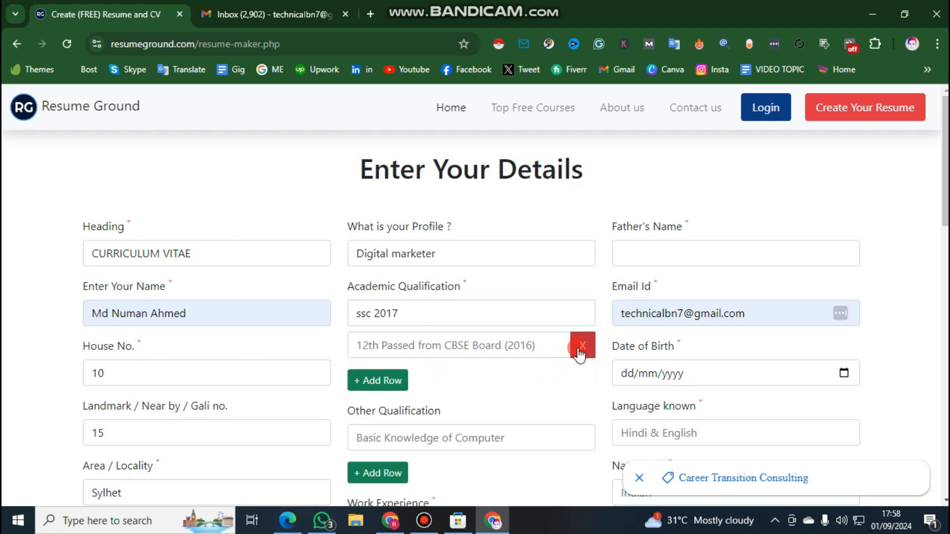
click(580, 346)
Enter "youtube" as the other qualification and "hotal" as the work experience
scroll(551, 360, down, 1)
click(446, 346)
text(youtube)
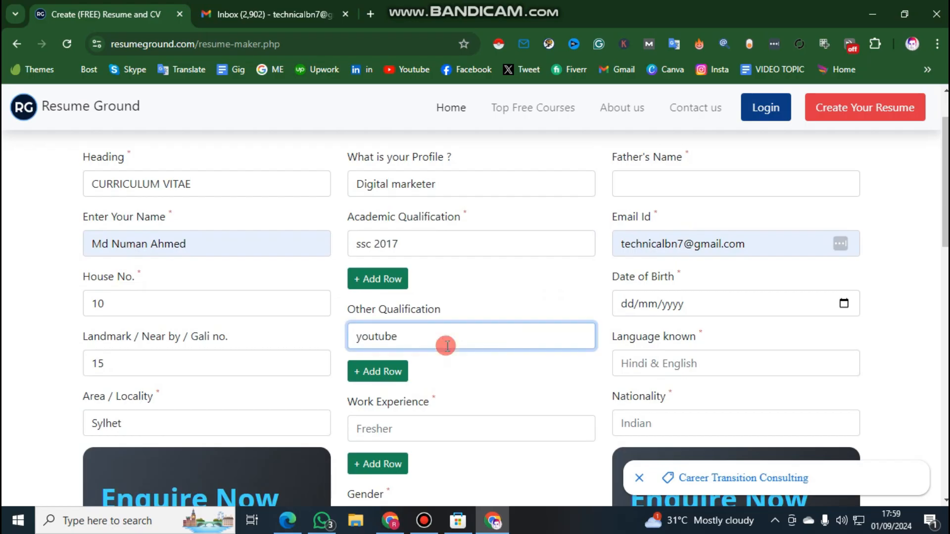
scroll(447, 346, down, 3)
click(414, 294)
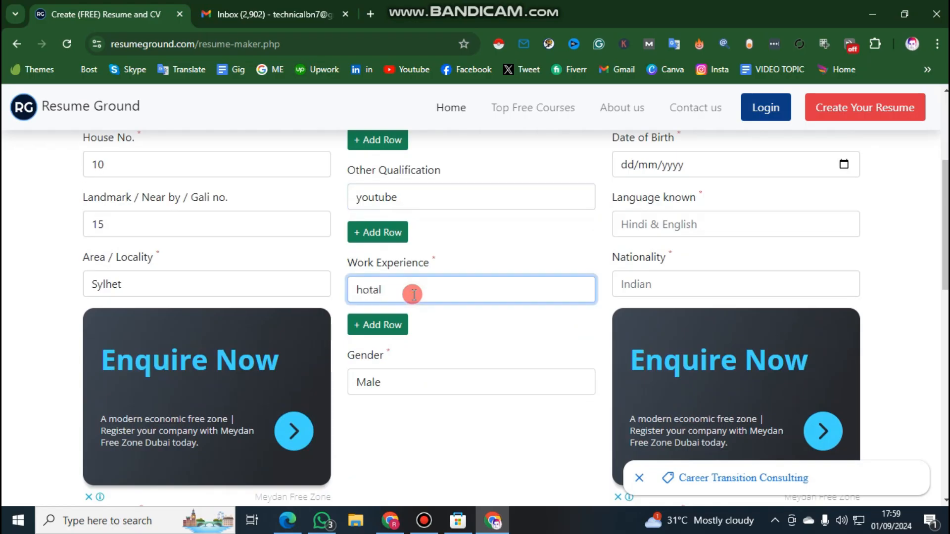
scroll(364, 144, up, 1)
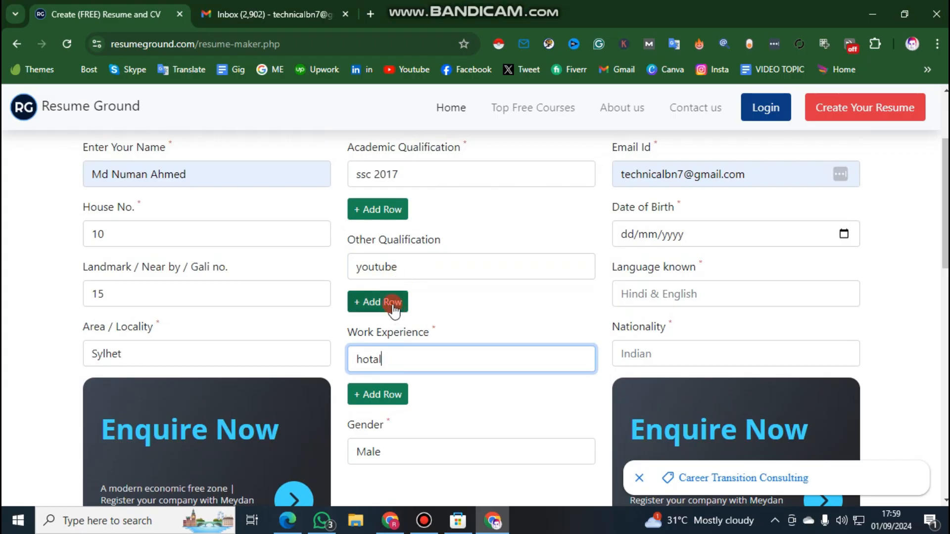
Select Male as the gender from the available options
scroll(392, 278, down, 1)
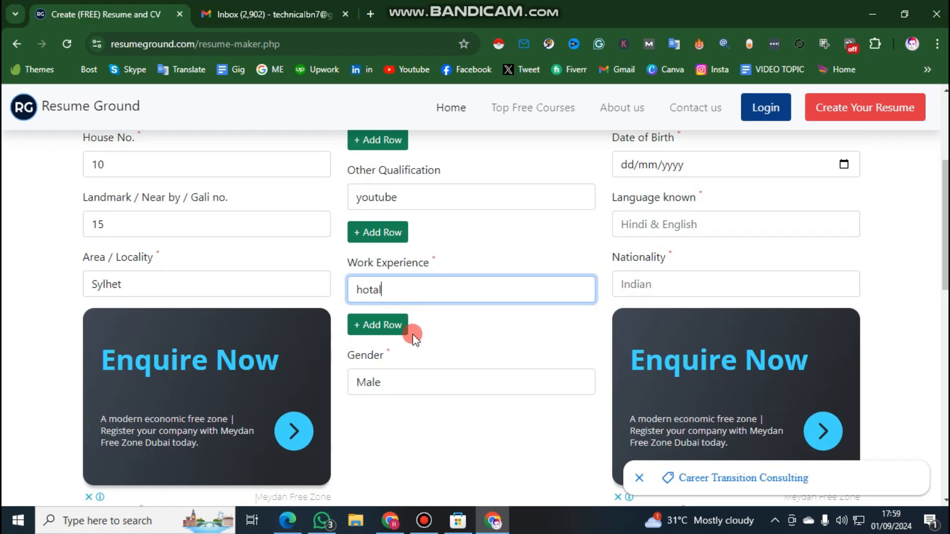
click(396, 388)
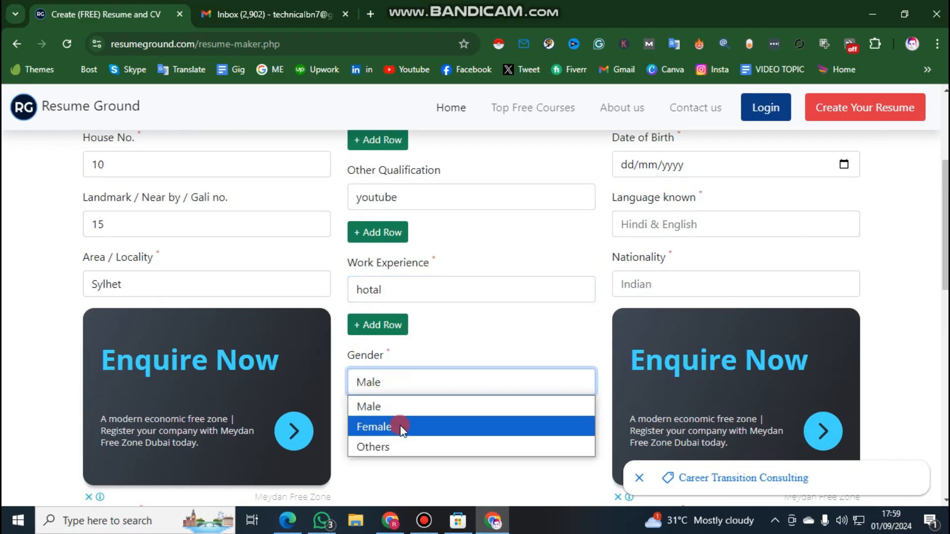
click(399, 407)
Leave the father's name blank and pick the date of birth from the calendar
scroll(549, 346, up, 5)
click(643, 251)
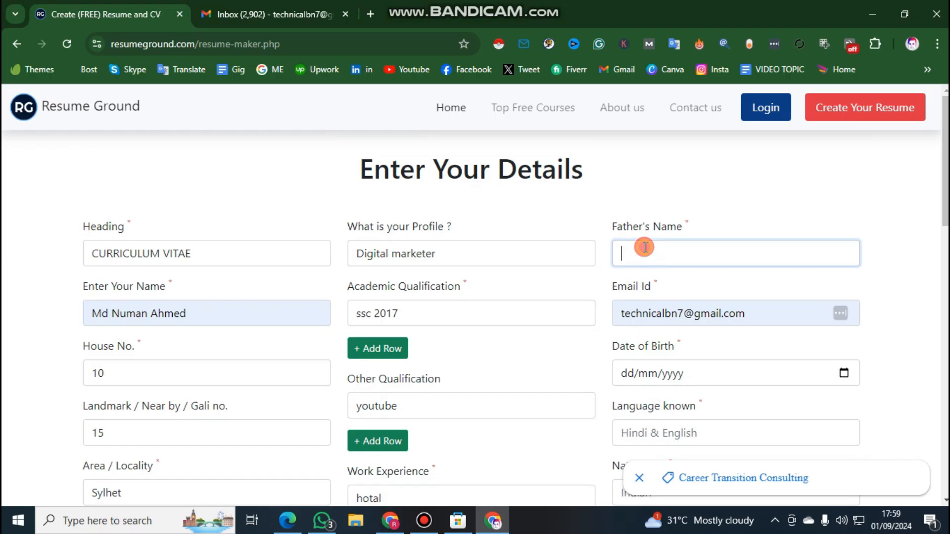
scroll(648, 286, down, 1)
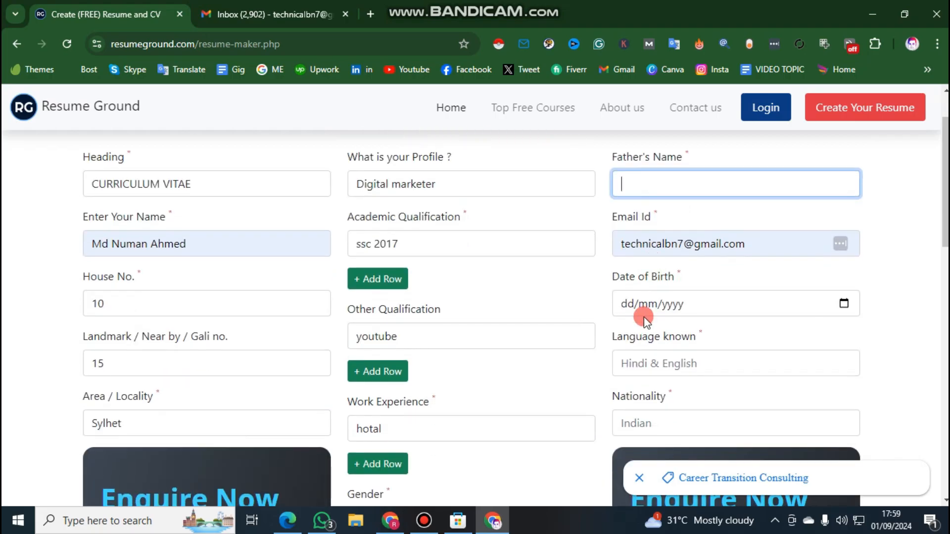
click(843, 303)
click(687, 110)
scroll(665, 183, up, 2)
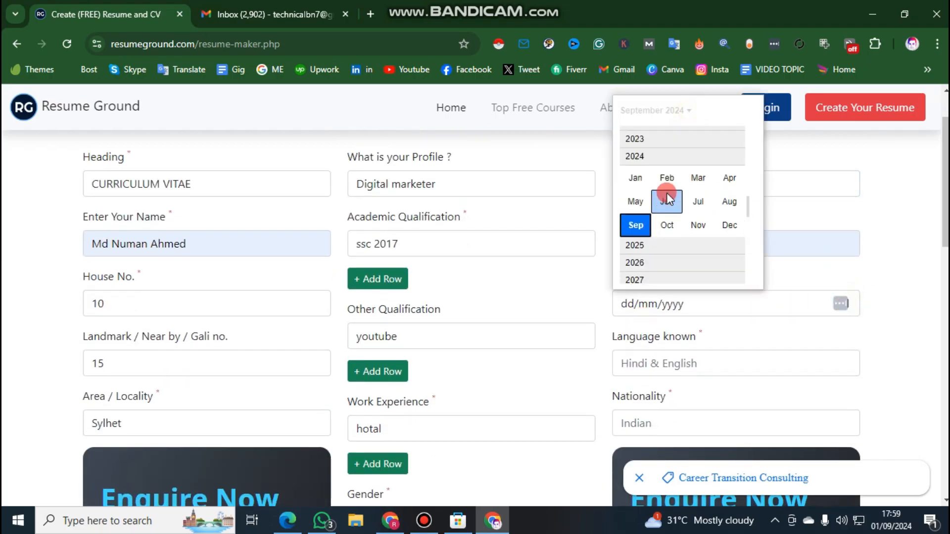
scroll(671, 198, up, 6)
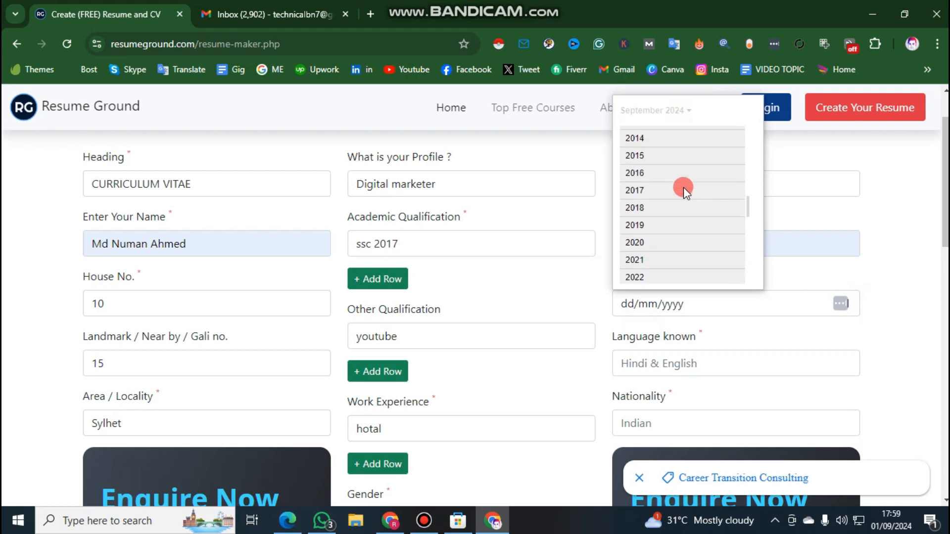
click(659, 155)
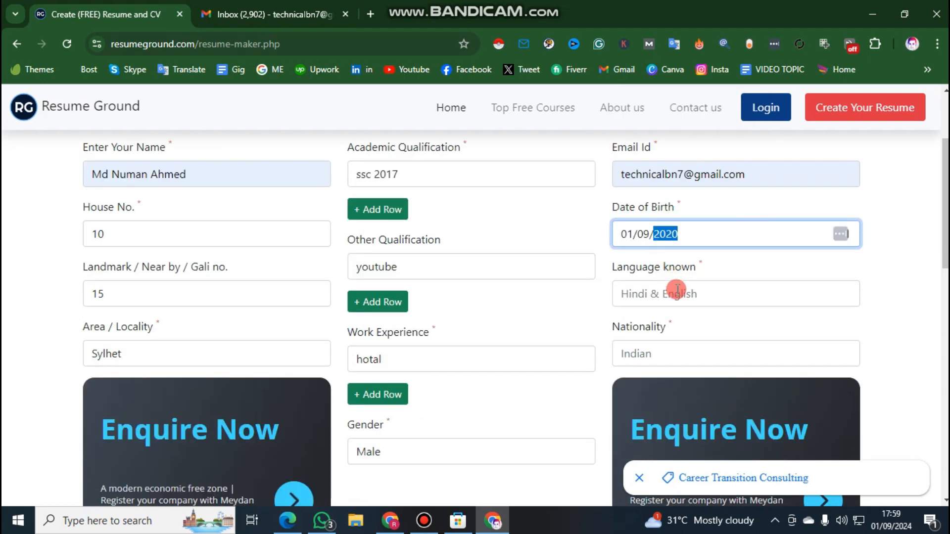
Enter "bangla" as the known language and "bangladeshi" as the nationality
click(676, 292)
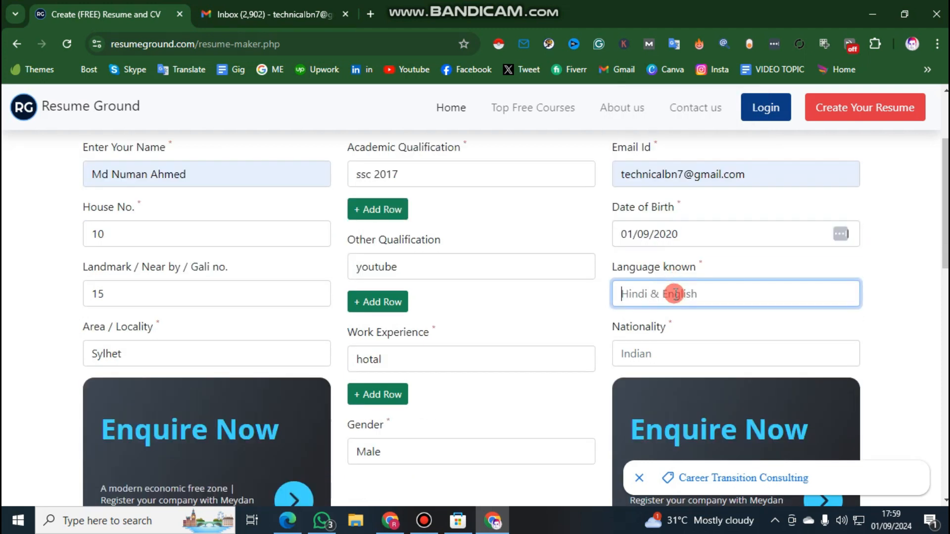
text(bangla)
scroll(683, 247, down, 3)
click(676, 216)
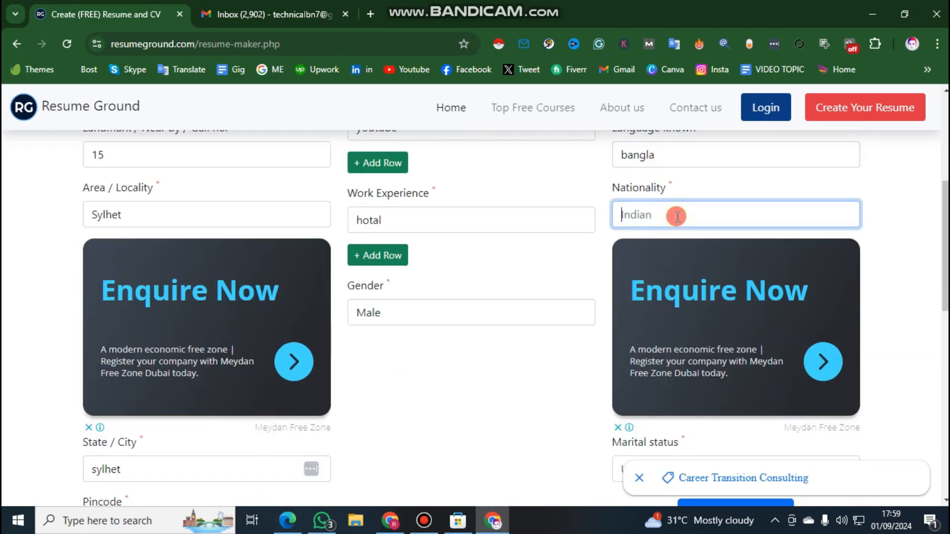
text(ba)
Enter "no" as the marital status, complete the missing father's name and create the resume
scroll(677, 216, down, 4)
click(688, 261)
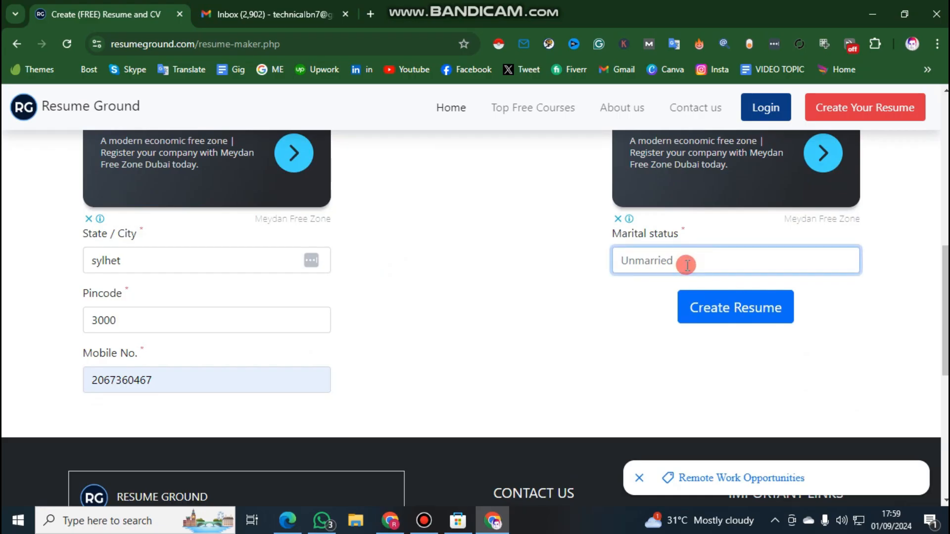
click(724, 315)
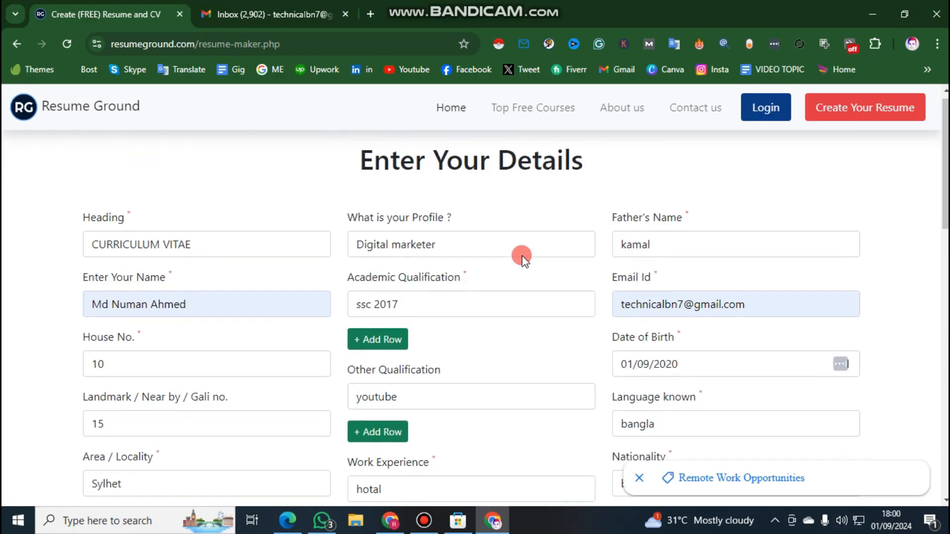
Open the finished resume for download from the profile page, closing the advertisement that covers it
scroll(523, 256, down, 5)
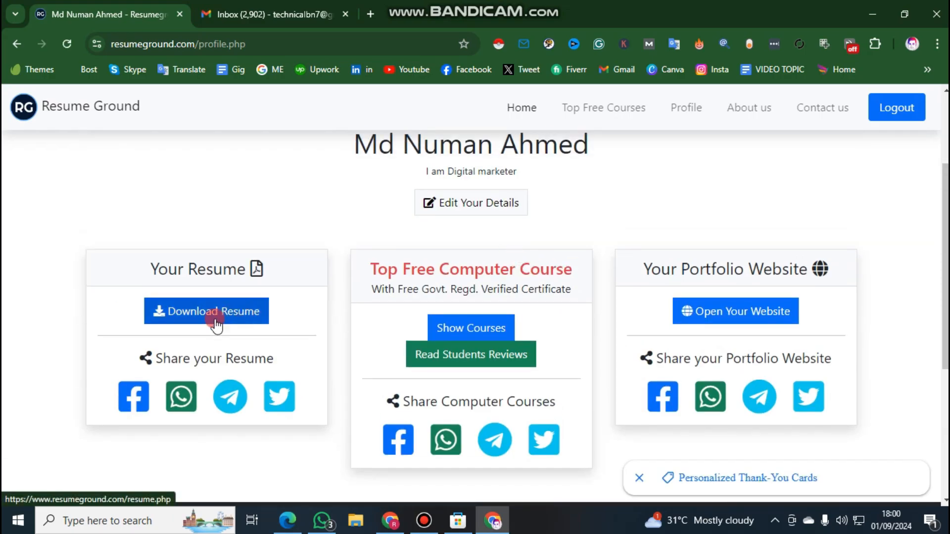
click(215, 322)
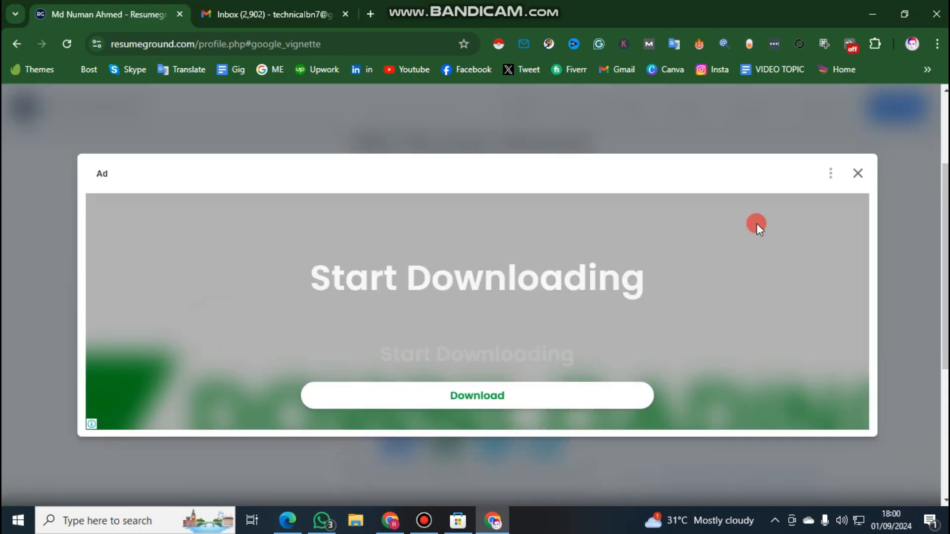
click(848, 174)
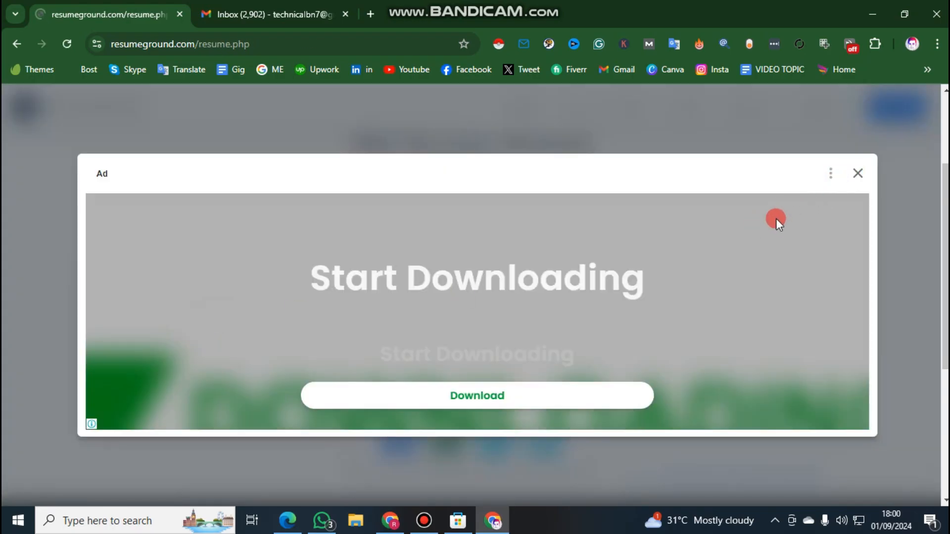
Look through the generated resume from its heading down to the declaration
scroll(746, 208, down, 8)
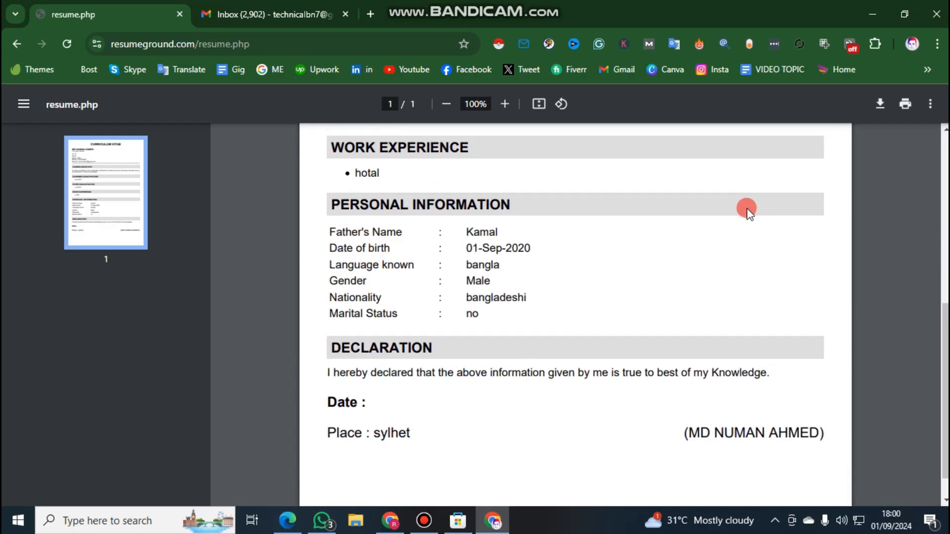
scroll(747, 206, up, 8)
scroll(757, 217, down, 4)
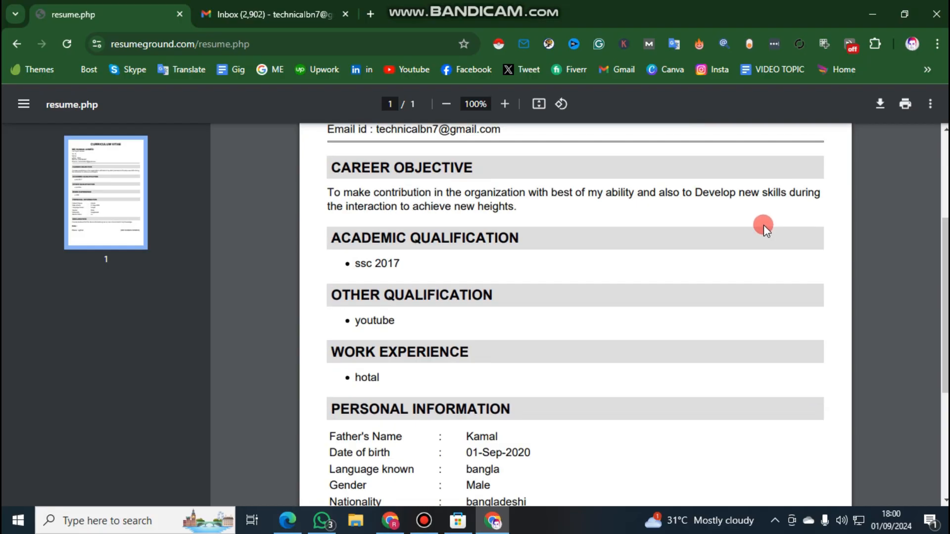
scroll(742, 223, down, 3)
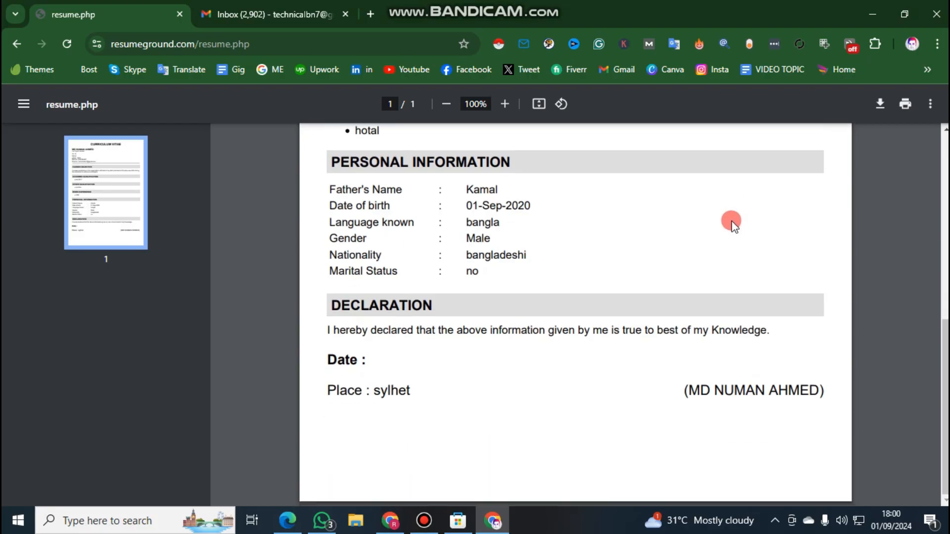
scroll(732, 223, up, 8)
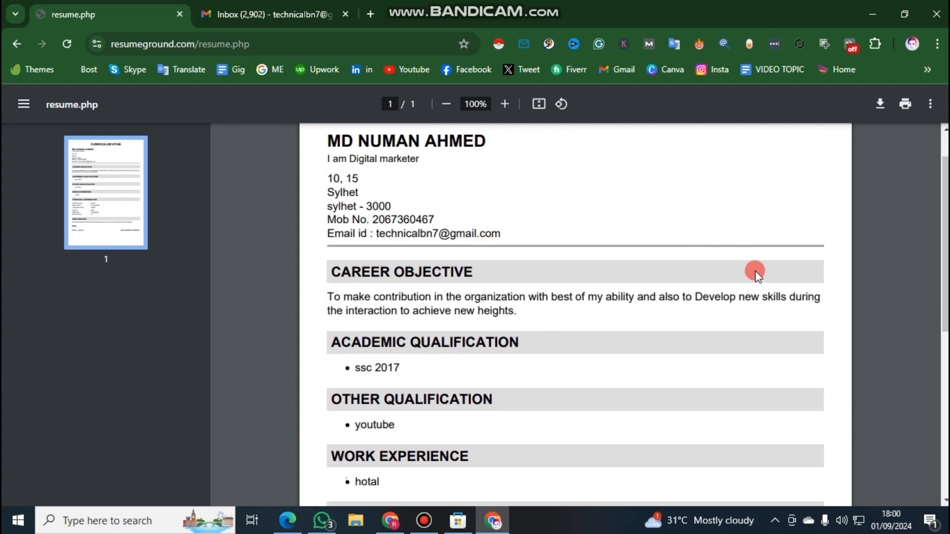
scroll(742, 222, down, 8)
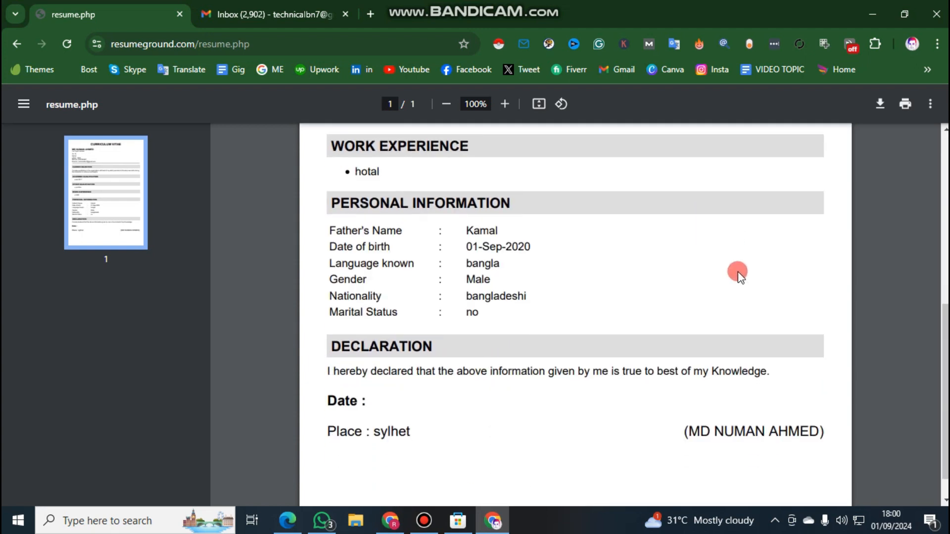
scroll(425, 273, up, 3)
scroll(425, 272, up, 5)
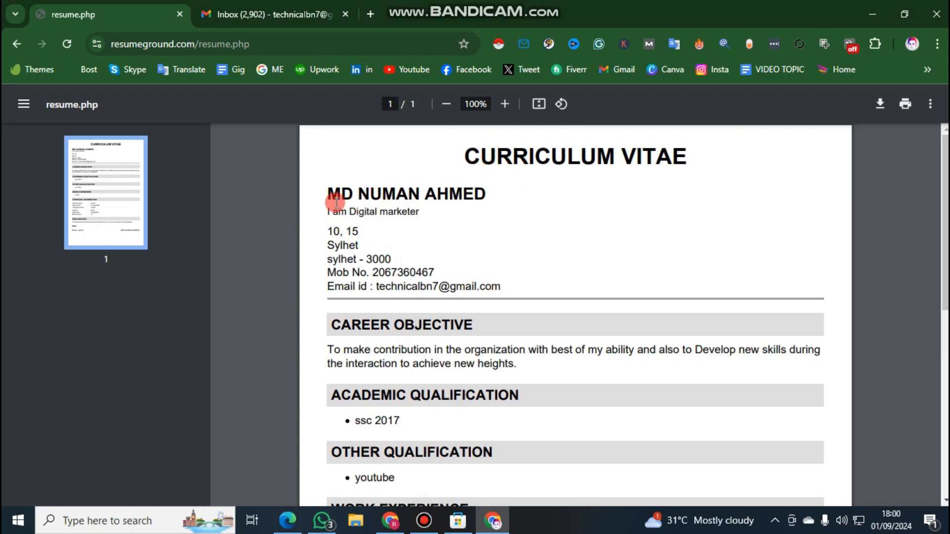
Examine the resume's header details, career objective, academic and other qualifications, and work experience
drag(324, 193, 402, 212)
click(316, 229)
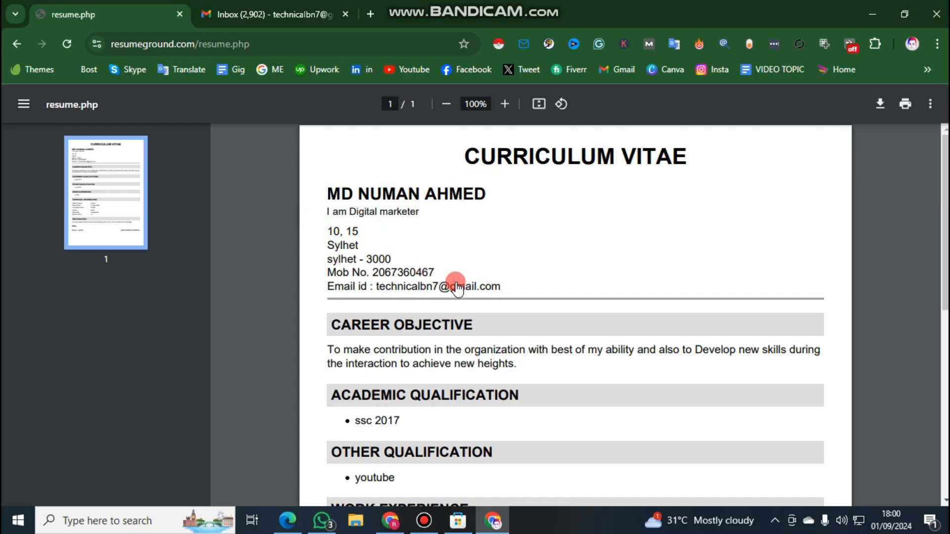
scroll(398, 294, down, 3)
drag(322, 208, 542, 223)
scroll(524, 226, down, 2)
scroll(505, 224, up, 2)
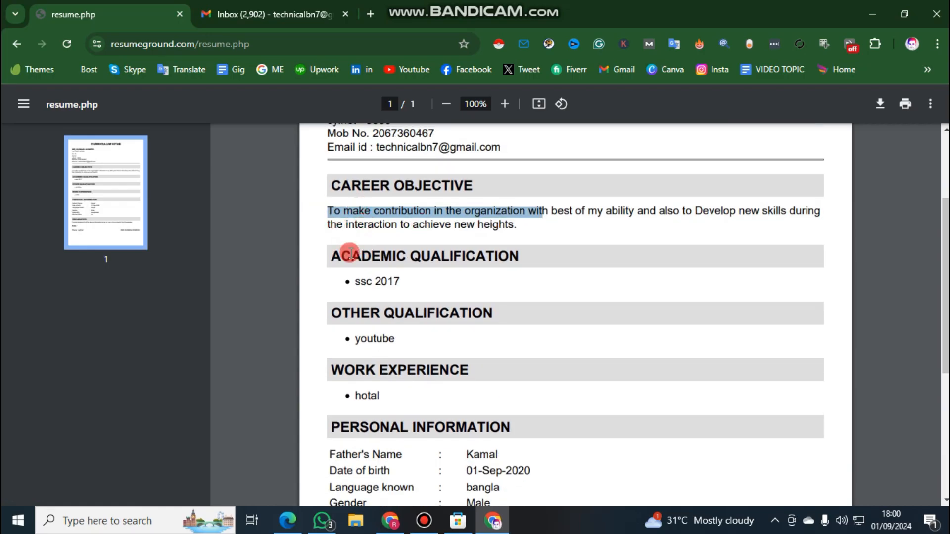
click(337, 287)
drag(333, 265, 346, 281)
click(344, 278)
click(346, 340)
drag(347, 340, 403, 339)
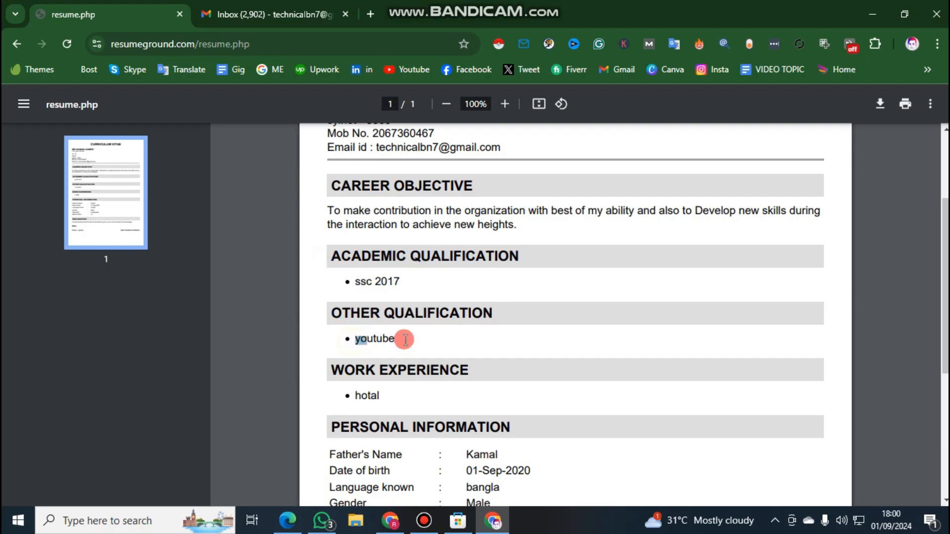
scroll(364, 334, down, 3)
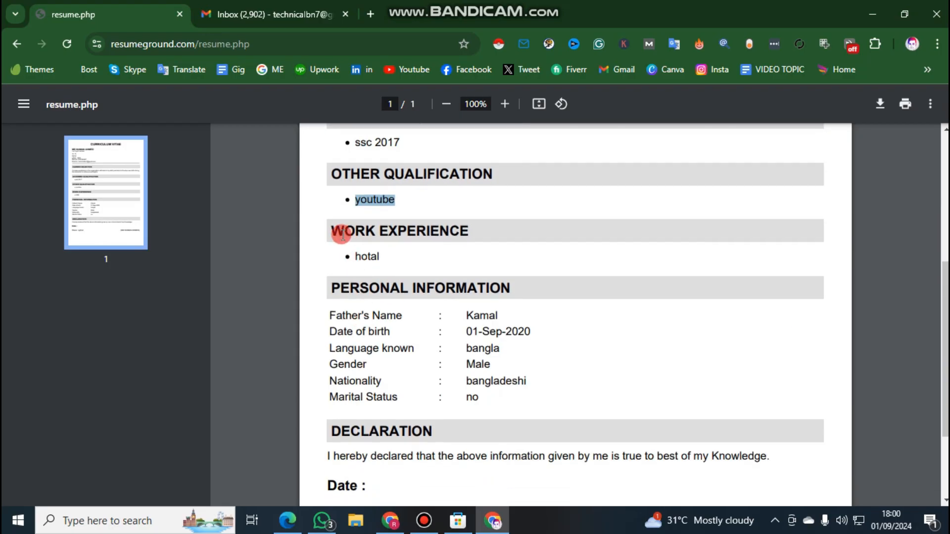
drag(354, 257, 326, 285)
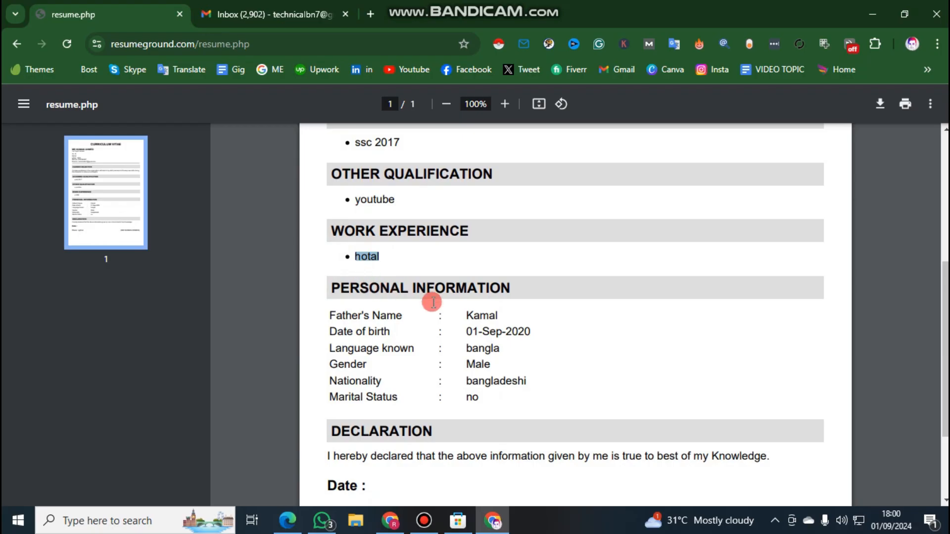
Check the resume's personal information and its declaration with the date, place and name lines, and review the whole page once more
scroll(416, 297, down, 1)
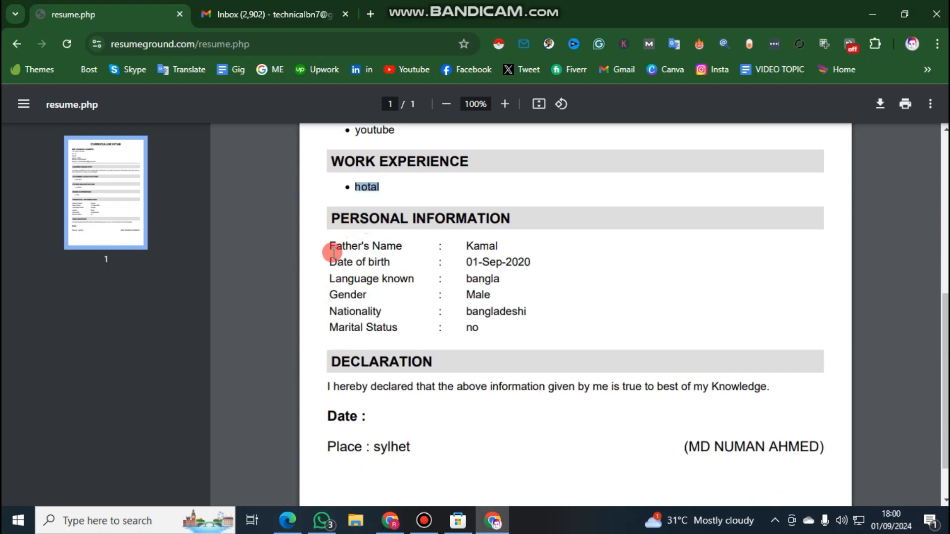
drag(333, 250, 536, 247)
drag(330, 261, 326, 298)
click(327, 298)
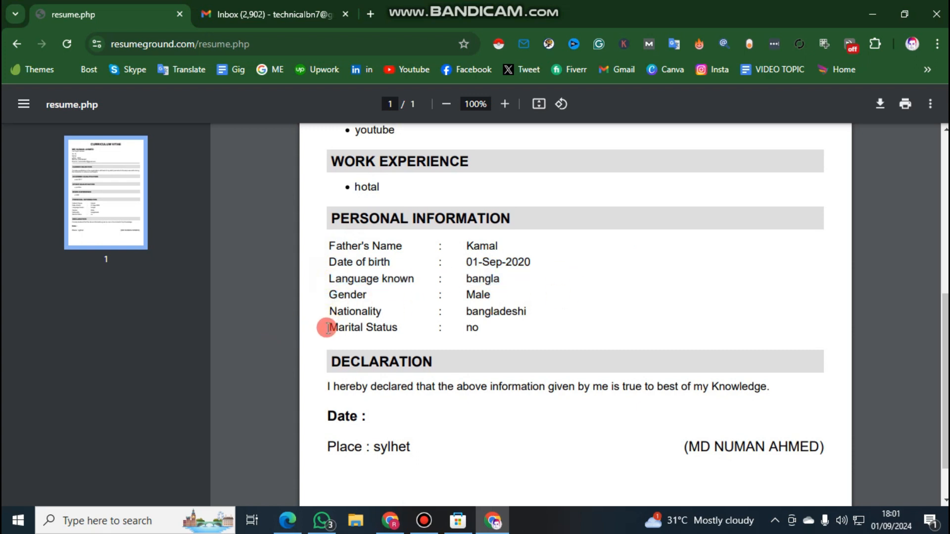
drag(325, 324, 486, 325)
scroll(357, 327, down, 1)
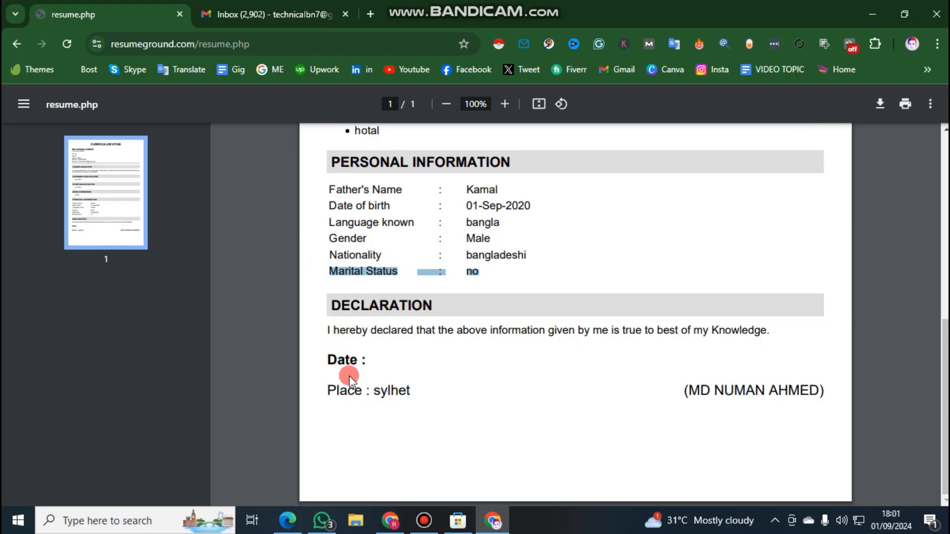
drag(324, 373, 449, 361)
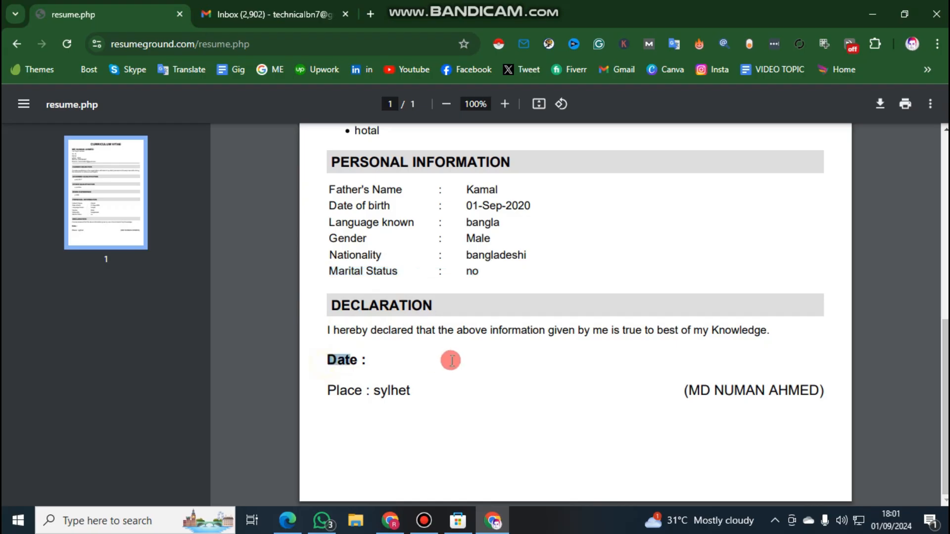
click(311, 398)
drag(704, 390, 856, 386)
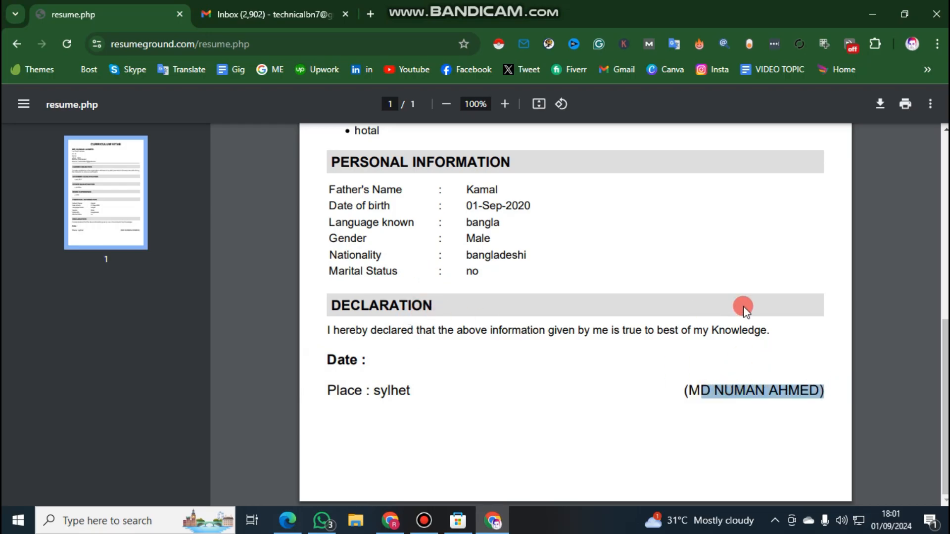
click(716, 359)
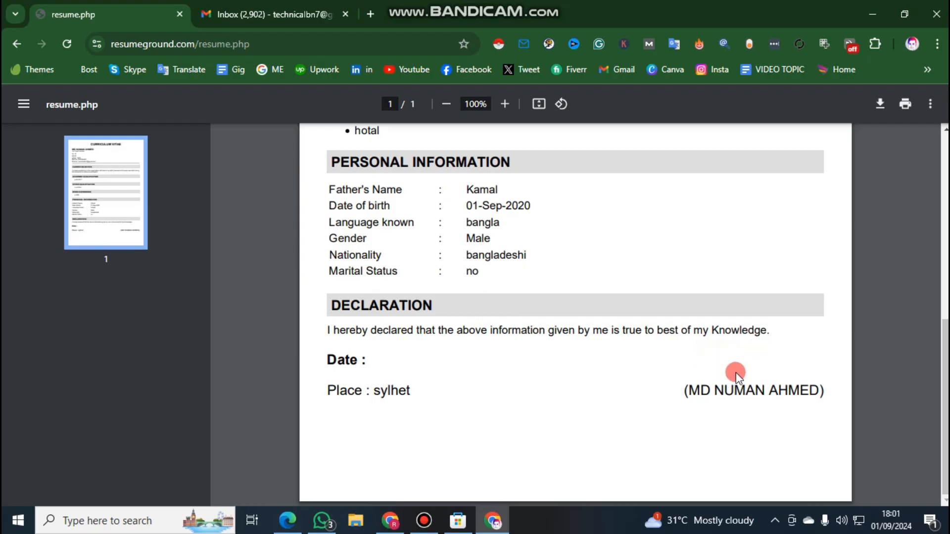
triple_click(722, 387)
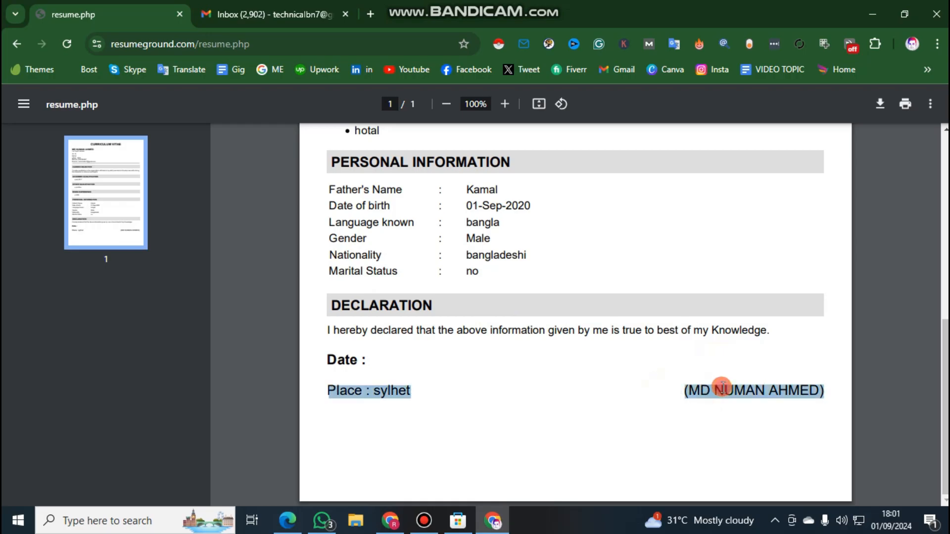
click(366, 361)
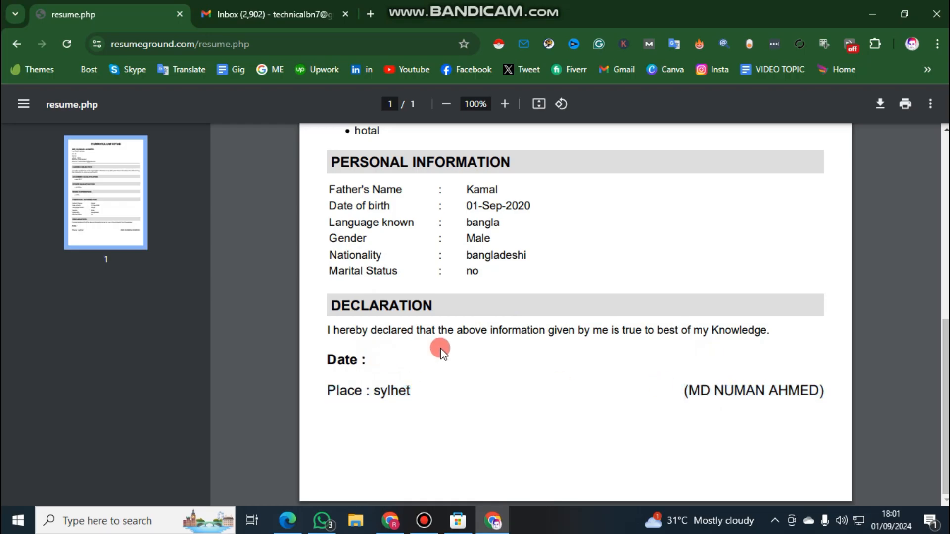
scroll(445, 358, up, 8)
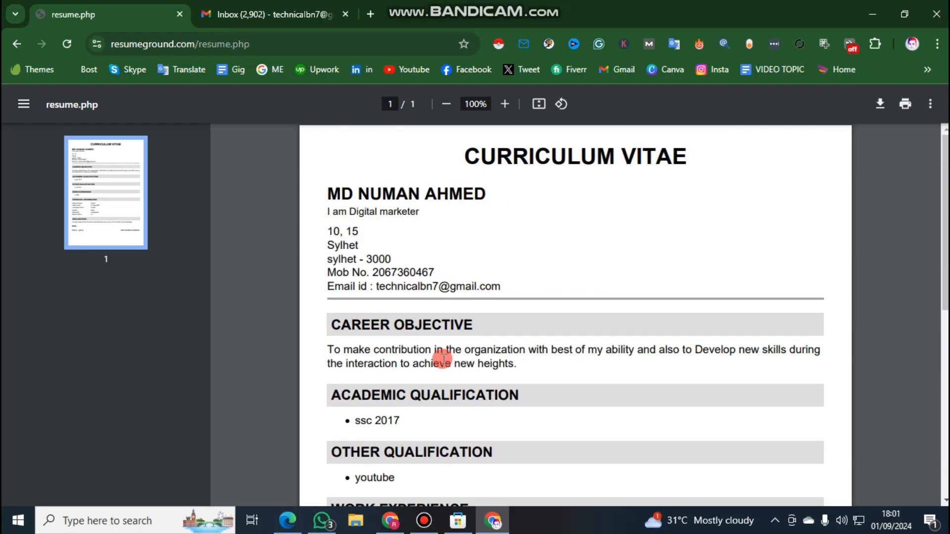
scroll(444, 358, down, 8)
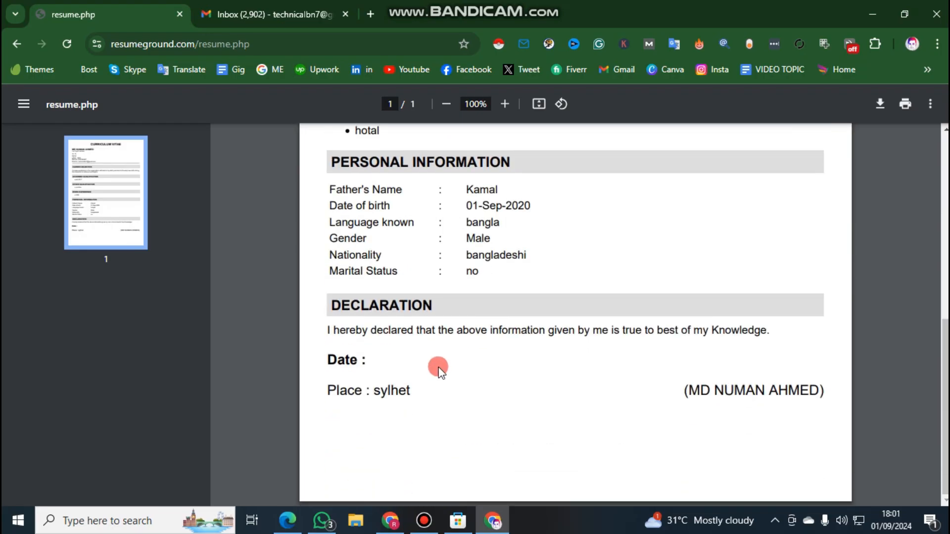
scroll(466, 412, up, 8)
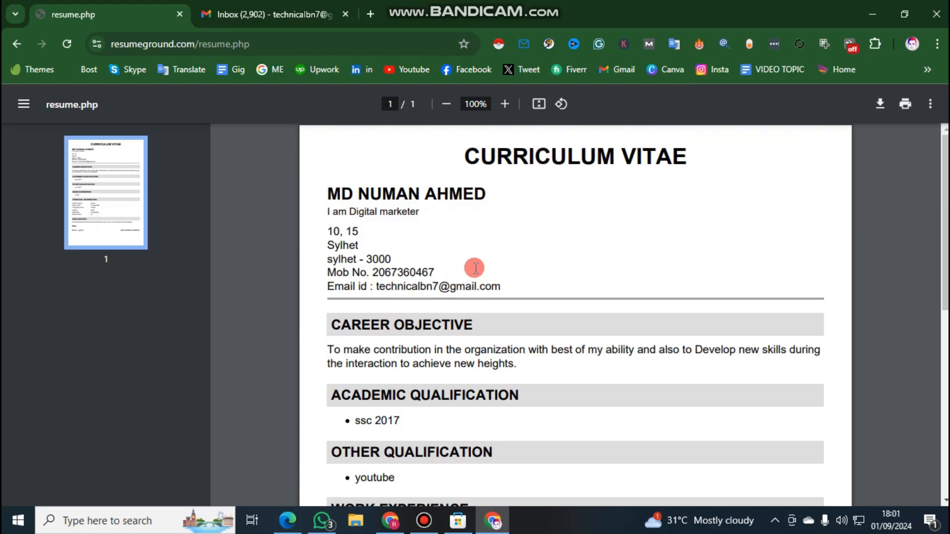